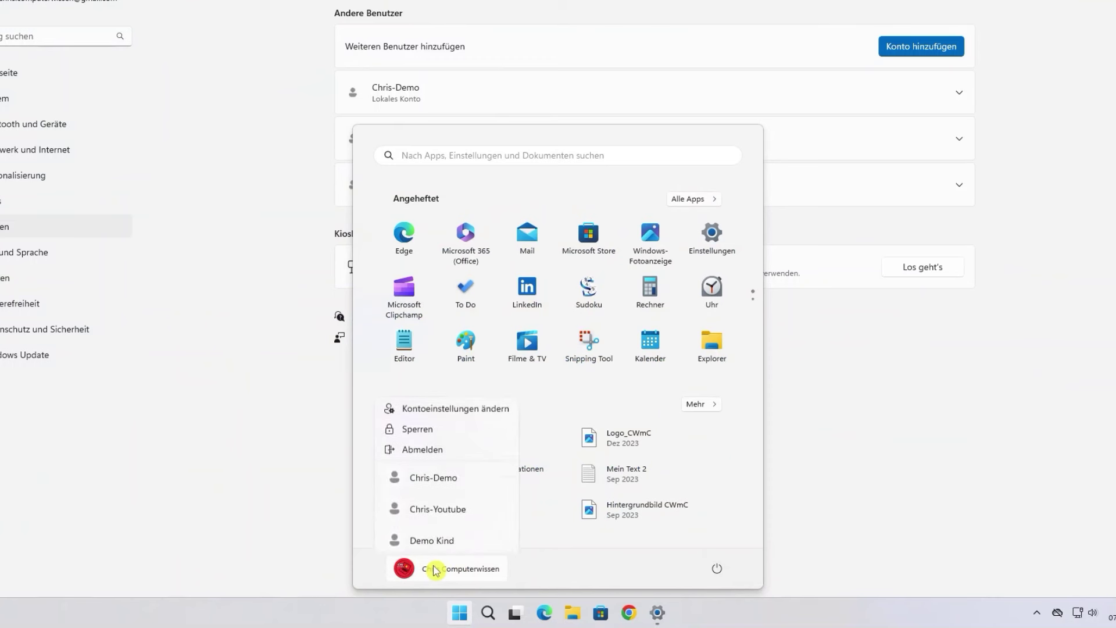
# - Sign out of the current user and sign in to the new local account with its password
pyautogui.click(448, 450)
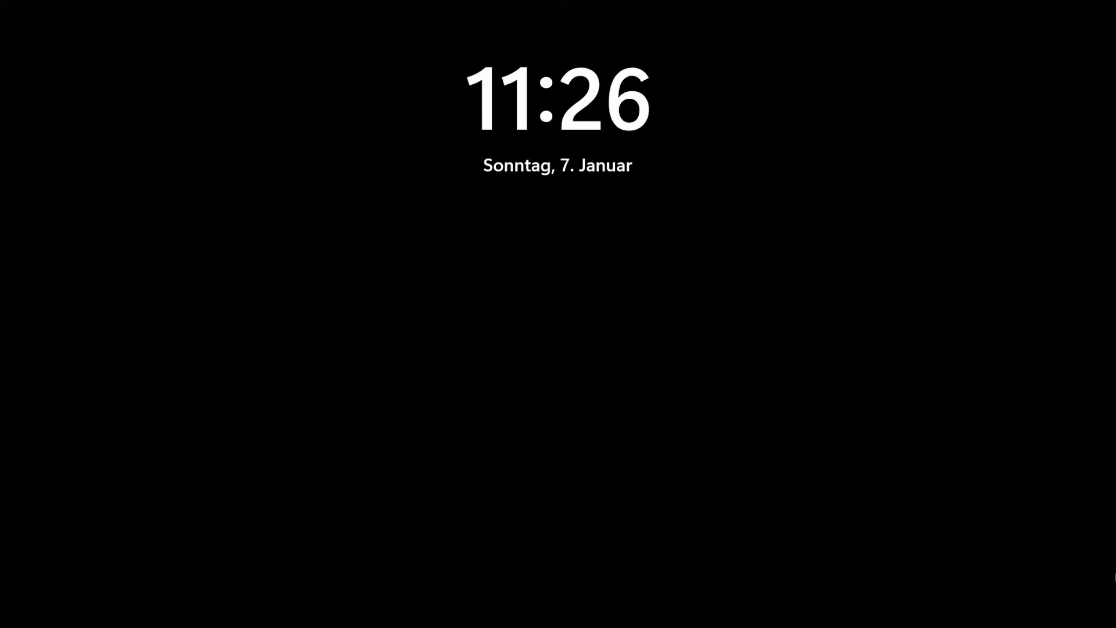
pyautogui.click(373, 417)
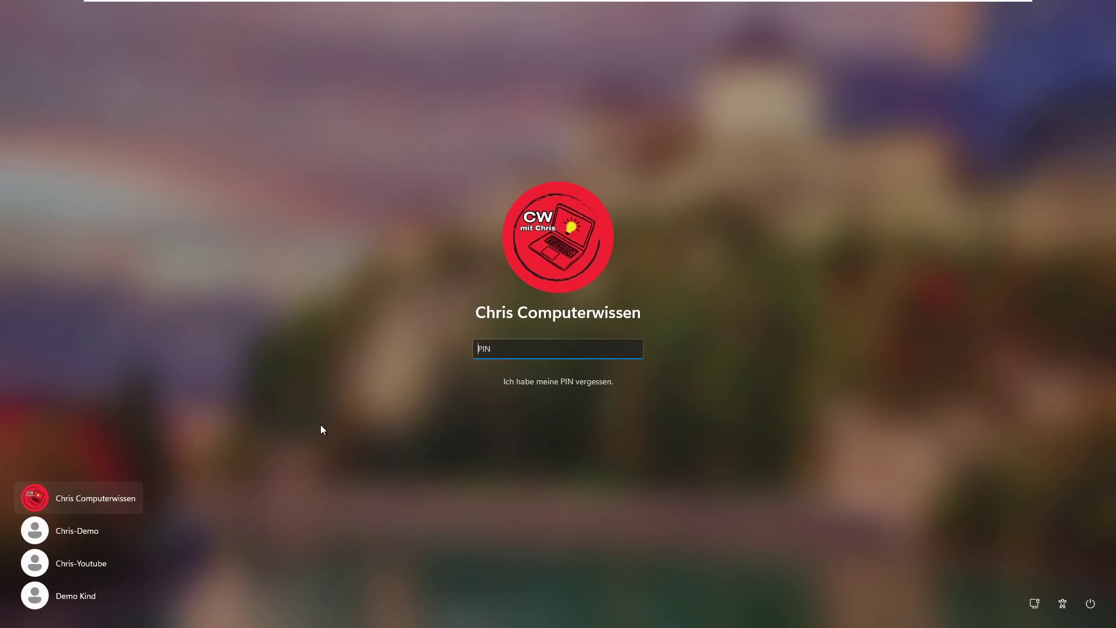
pyautogui.click(73, 567)
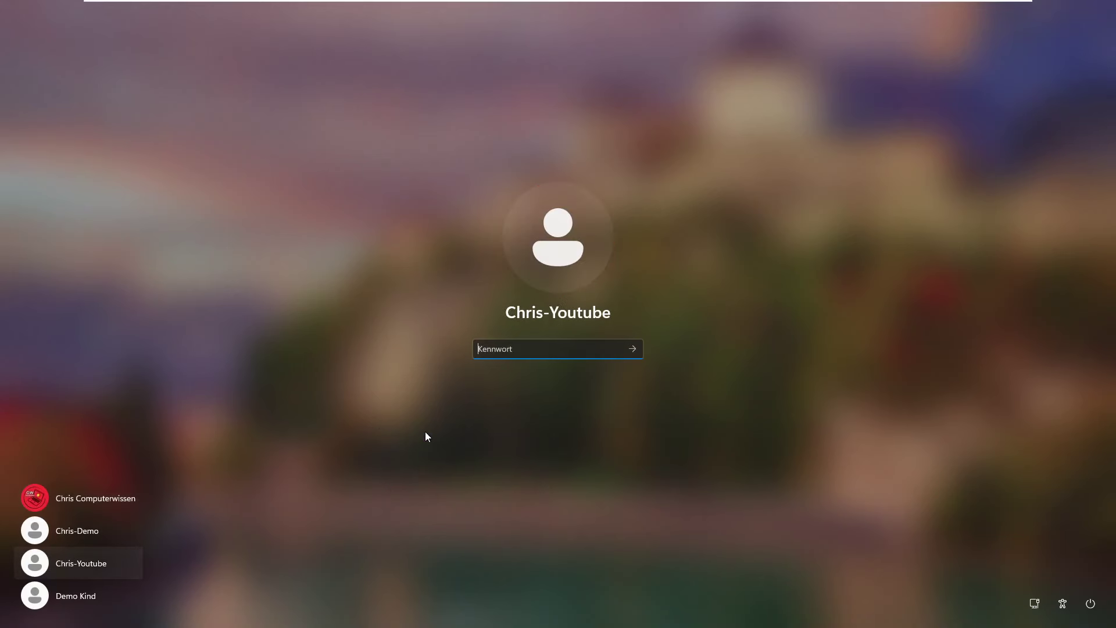
pyautogui.write('•••••••••')
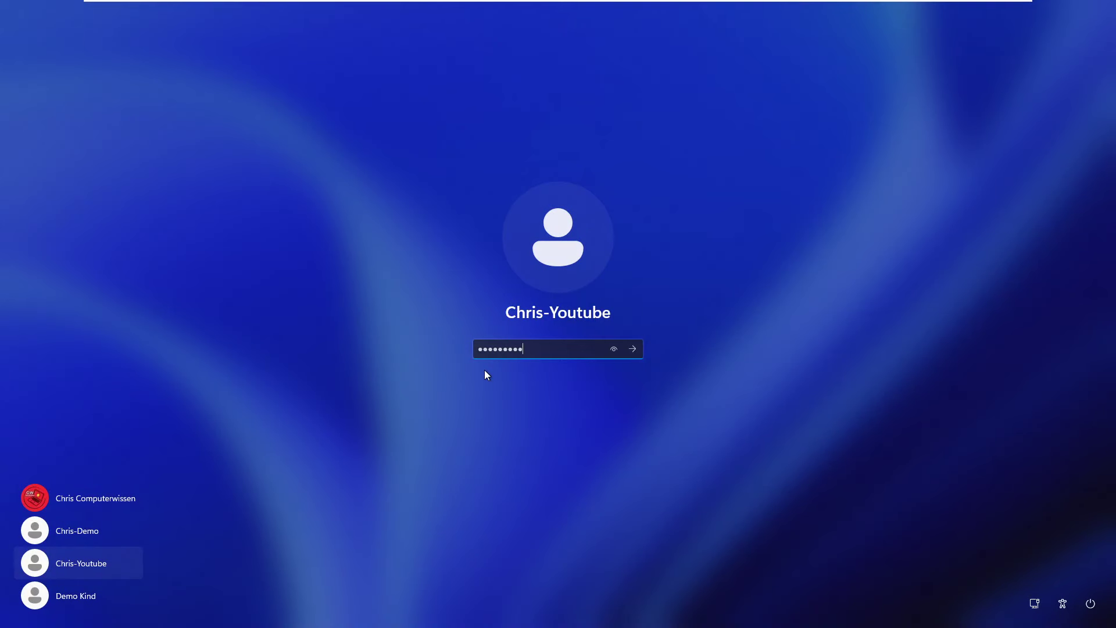
pyautogui.press('Return')
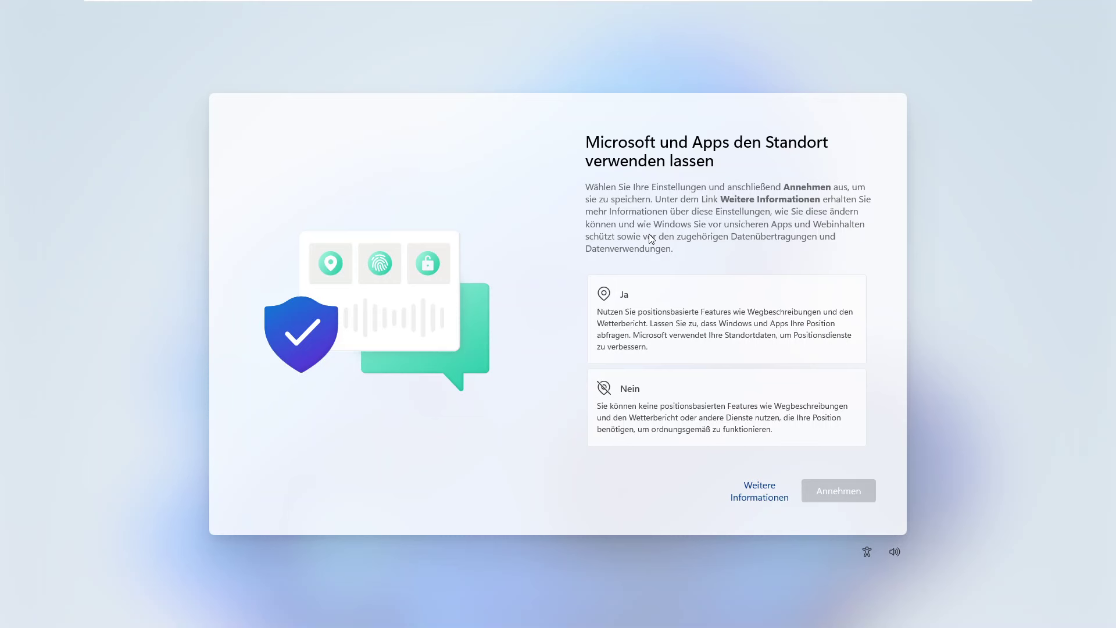
# - Answer Nein to location, inking and typing, tailored experiences and advertising ID, accepting each page
pyautogui.click(665, 407)
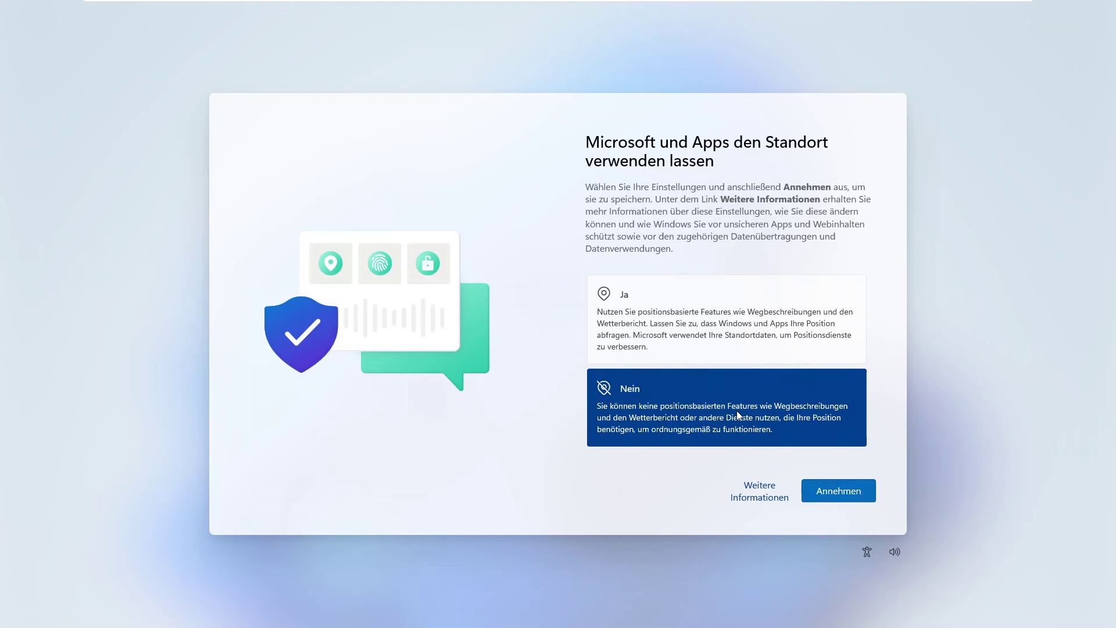
pyautogui.click(837, 491)
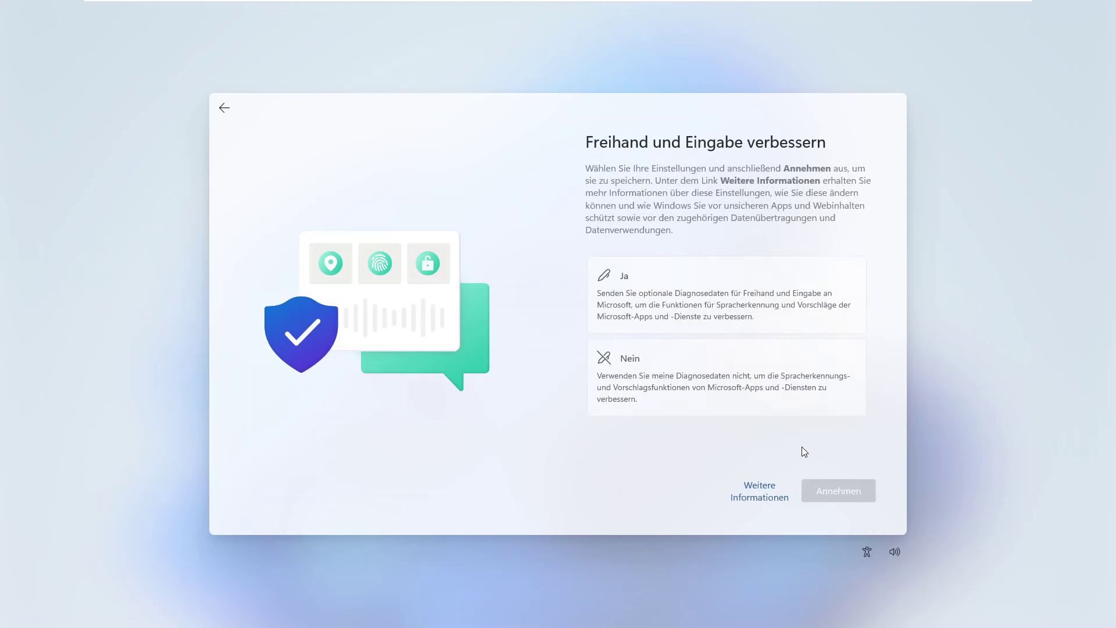
pyautogui.click(699, 376)
pyautogui.click(837, 492)
pyautogui.click(698, 401)
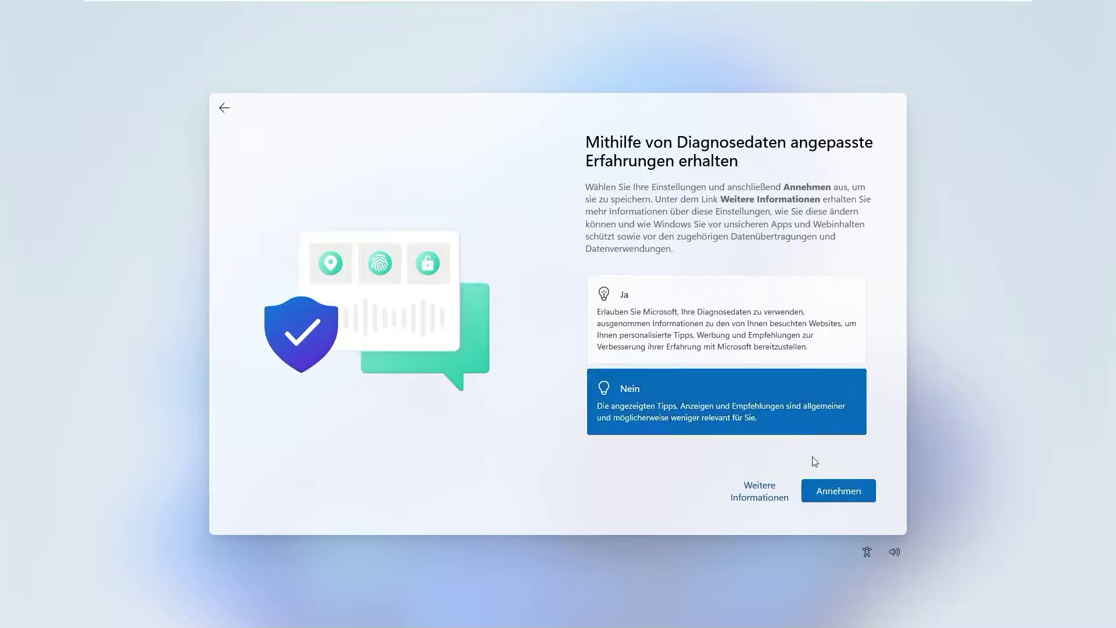
pyautogui.click(842, 491)
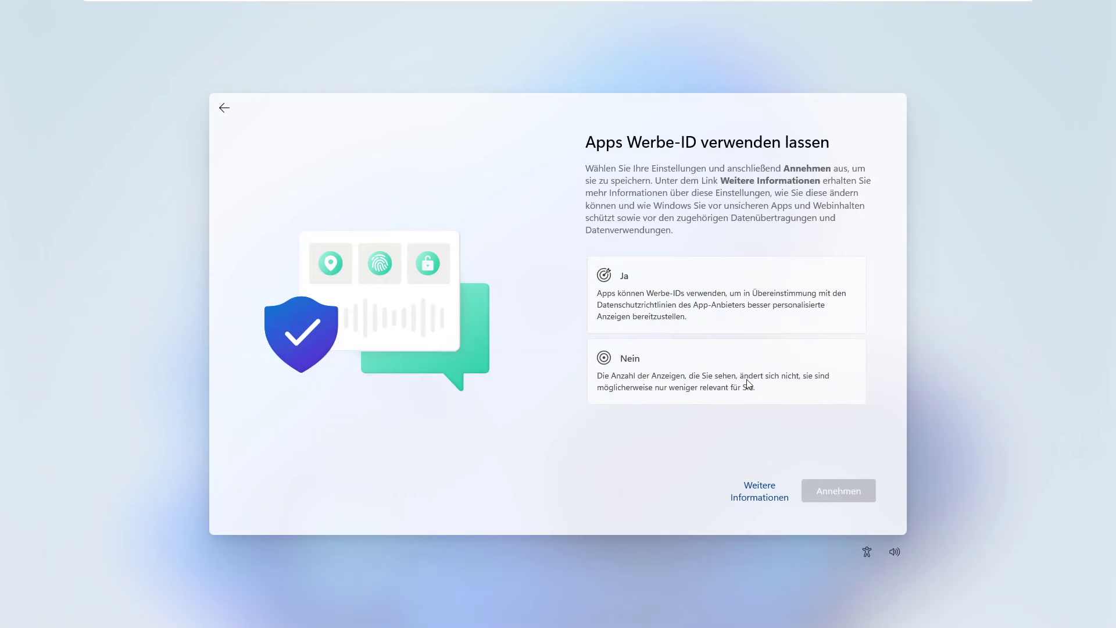
pyautogui.click(749, 384)
pyautogui.click(840, 492)
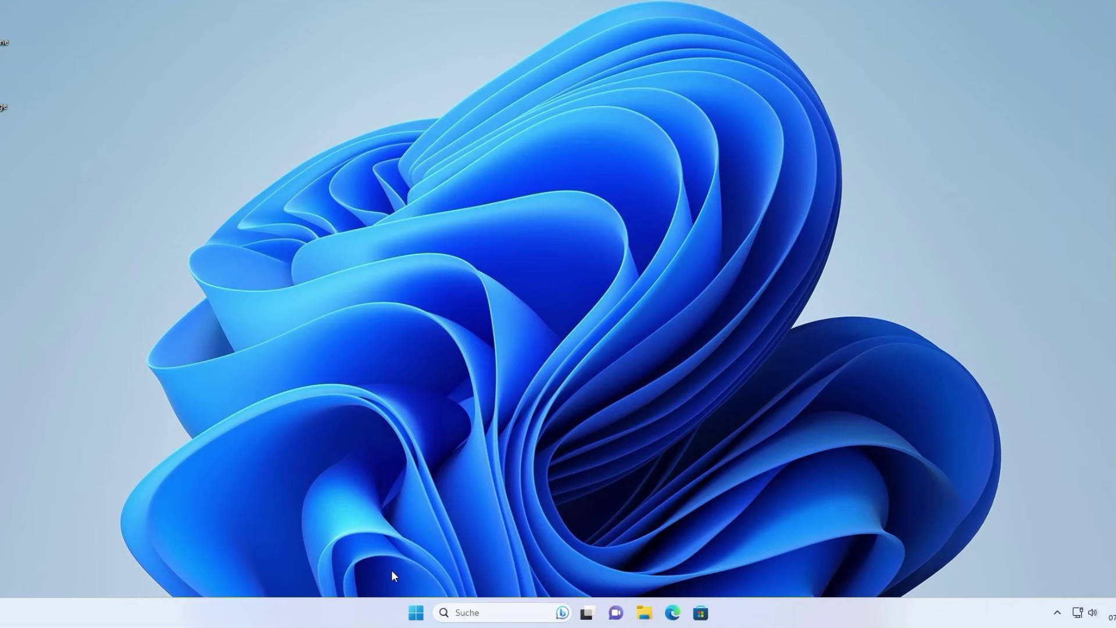
# - Go from the Start account menu to Konten > Anmeldeoptionen and start changing the Kennwort
pyautogui.click(419, 612)
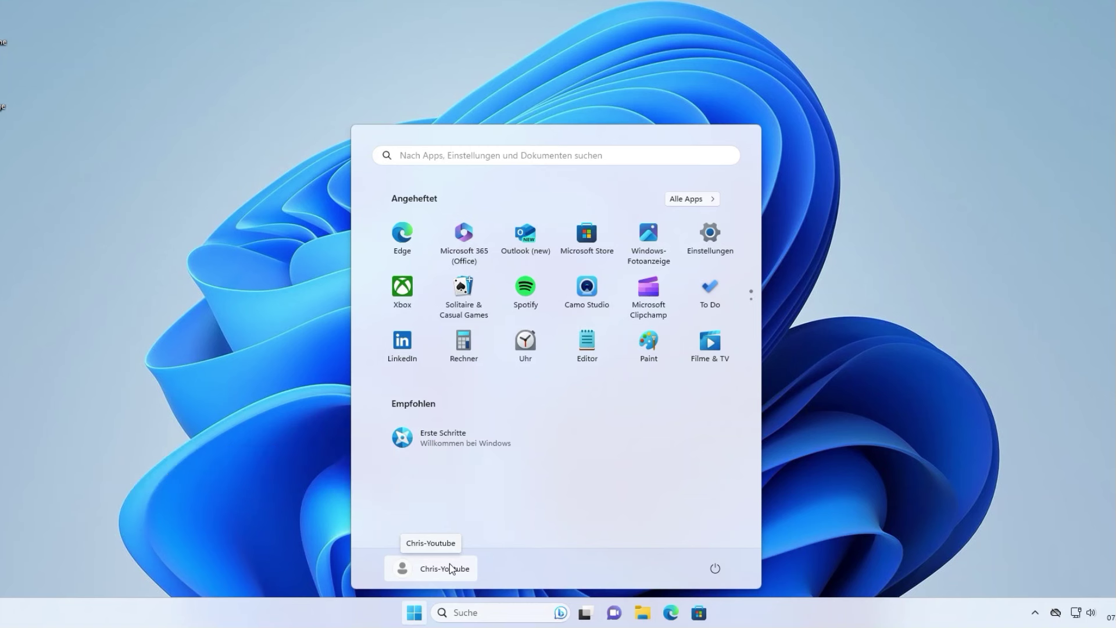
pyautogui.click(433, 570)
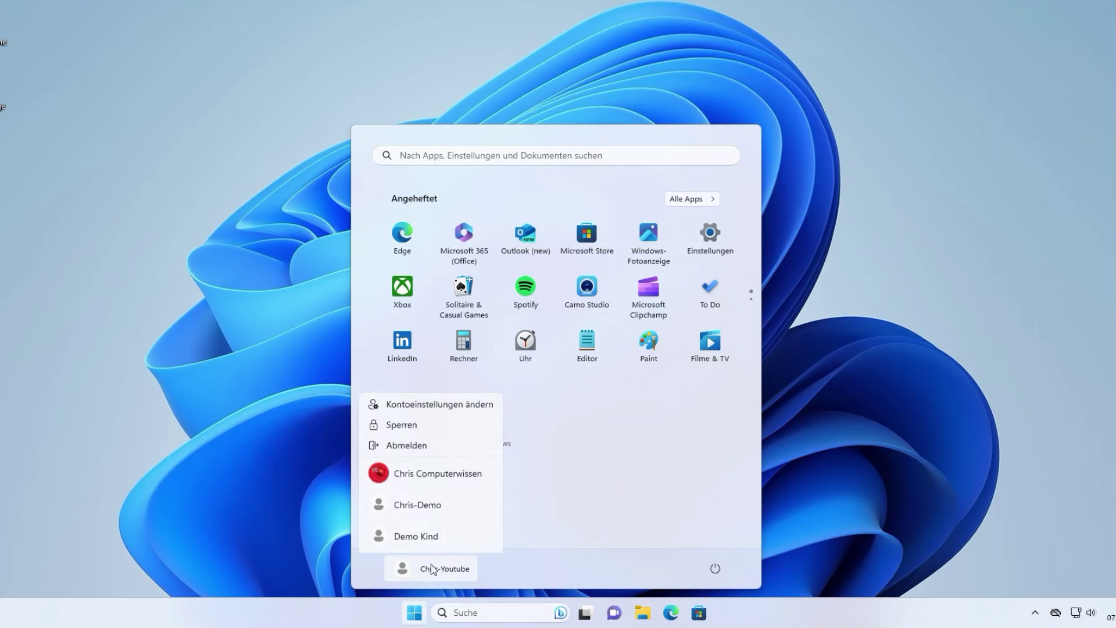
pyautogui.click(423, 405)
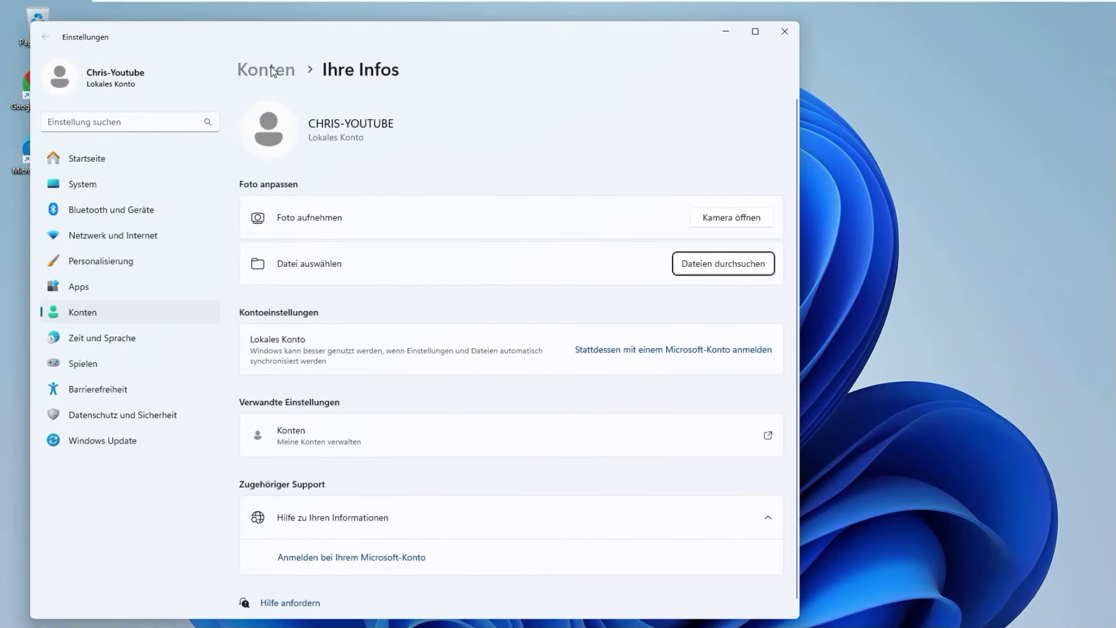
pyautogui.click(221, 8)
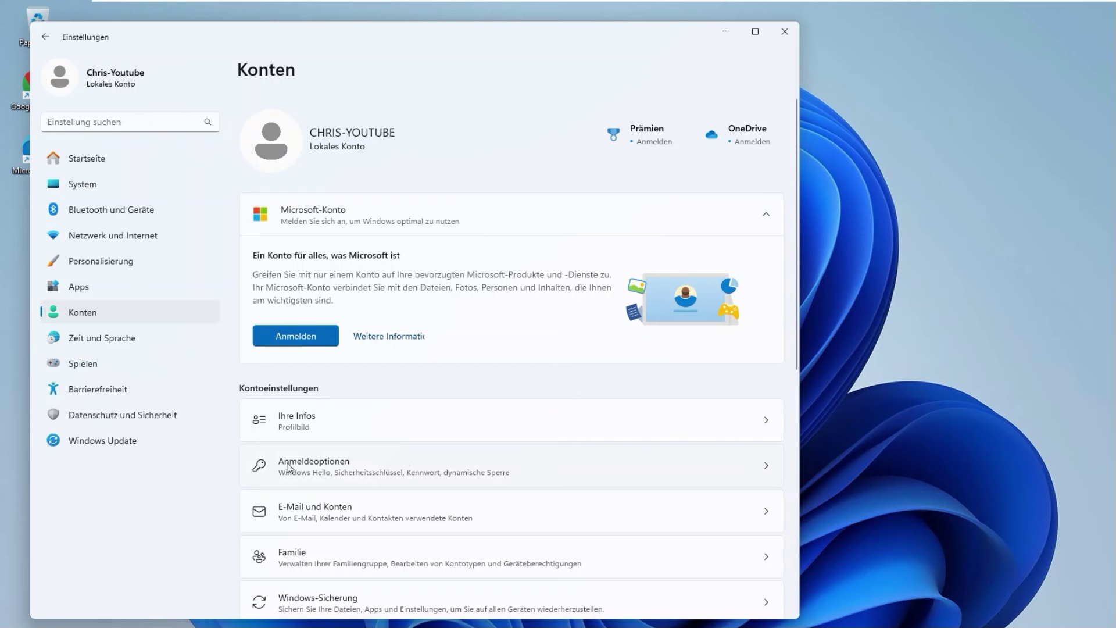
pyautogui.click(432, 463)
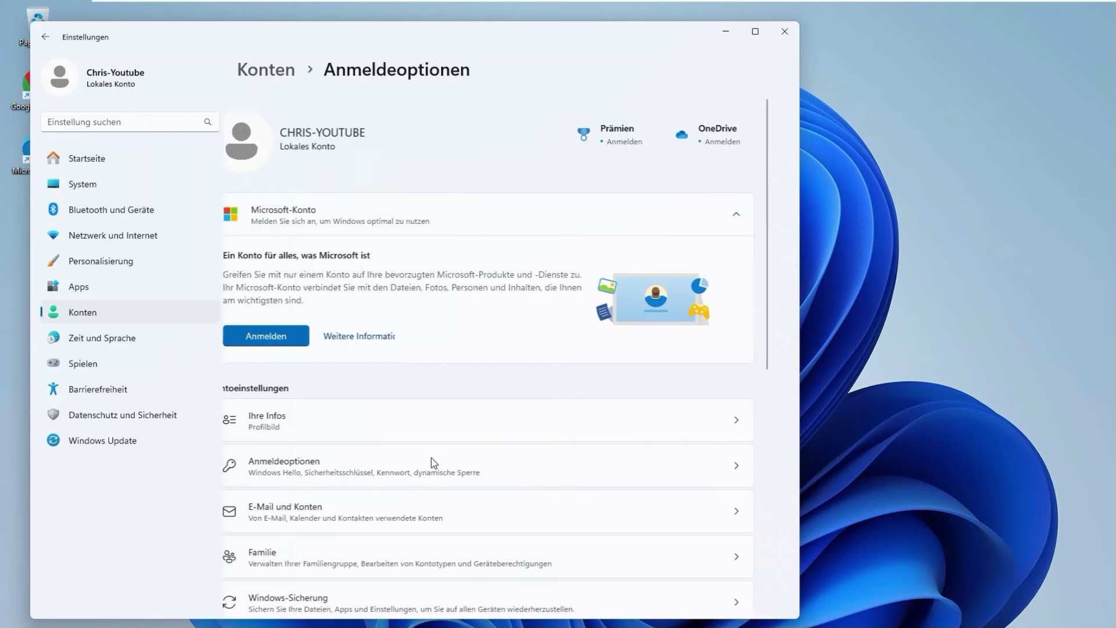
pyautogui.click(440, 321)
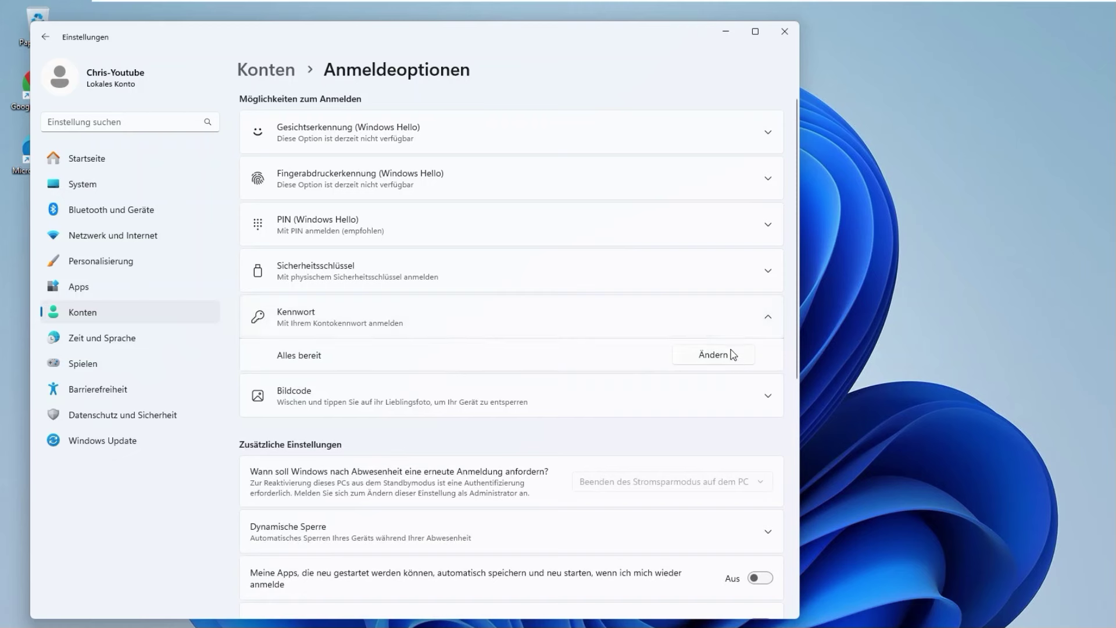
pyautogui.click(714, 354)
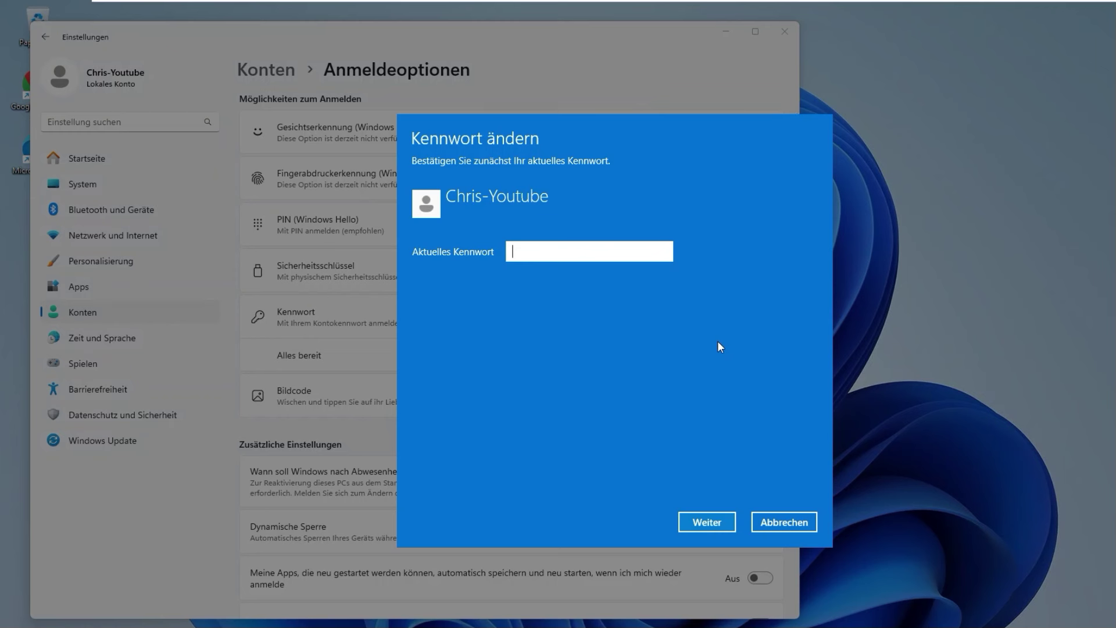
# - Enter the current password, set and confirm the new password, and add the hint 'Name+Jahr'
pyautogui.write('1234567')
pyautogui.press('Return')
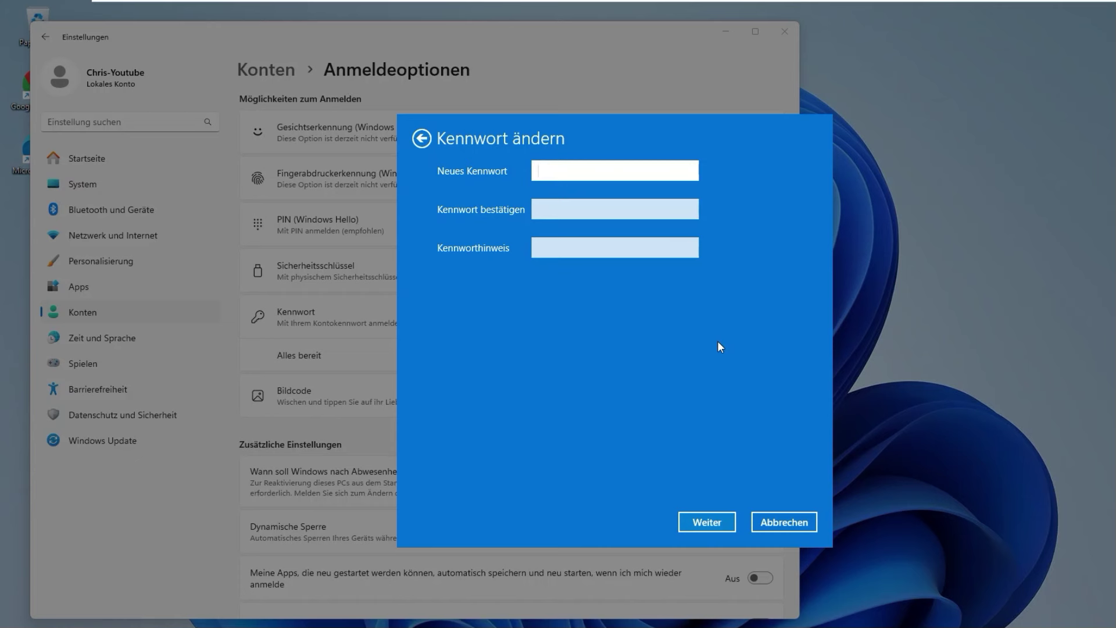
pyautogui.write('123456789')
pyautogui.press('Tab')
pyautogui.write('12345')
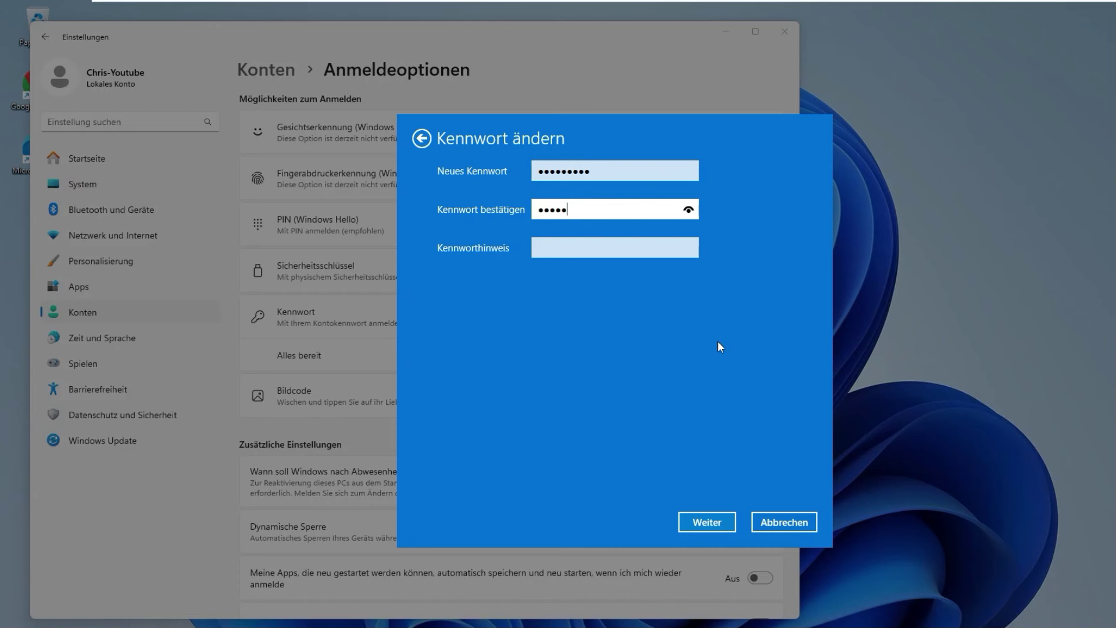
pyautogui.write('6789')
pyautogui.press('Tab')
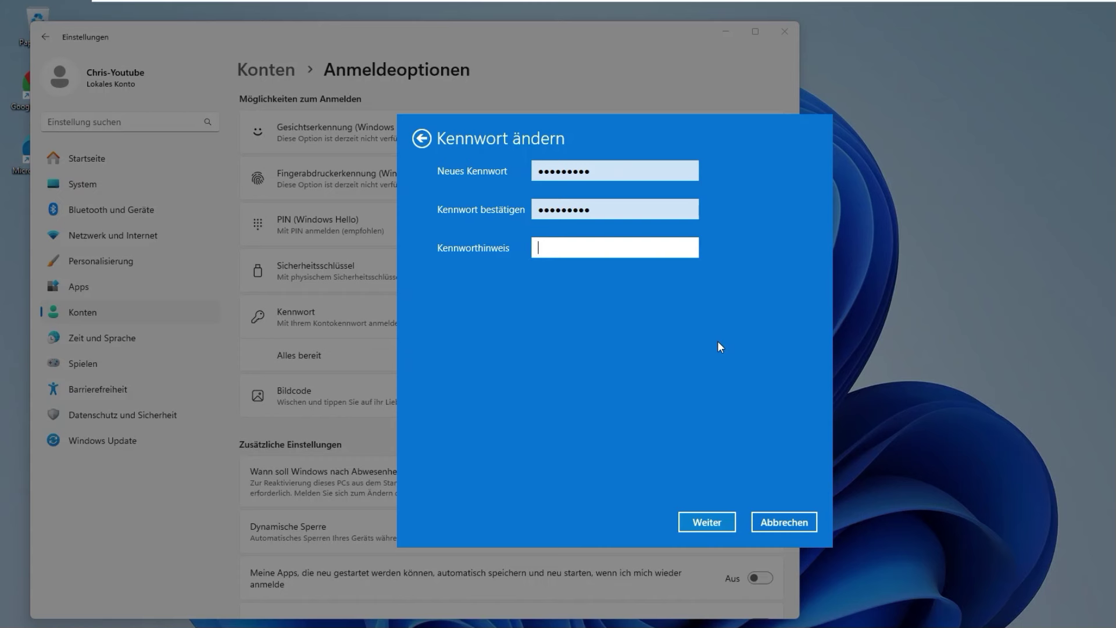
pyautogui.write('Name+Jahr')
pyautogui.click(710, 521)
# - Finish the password change and sign out of the local account from Start
pyautogui.click(710, 519)
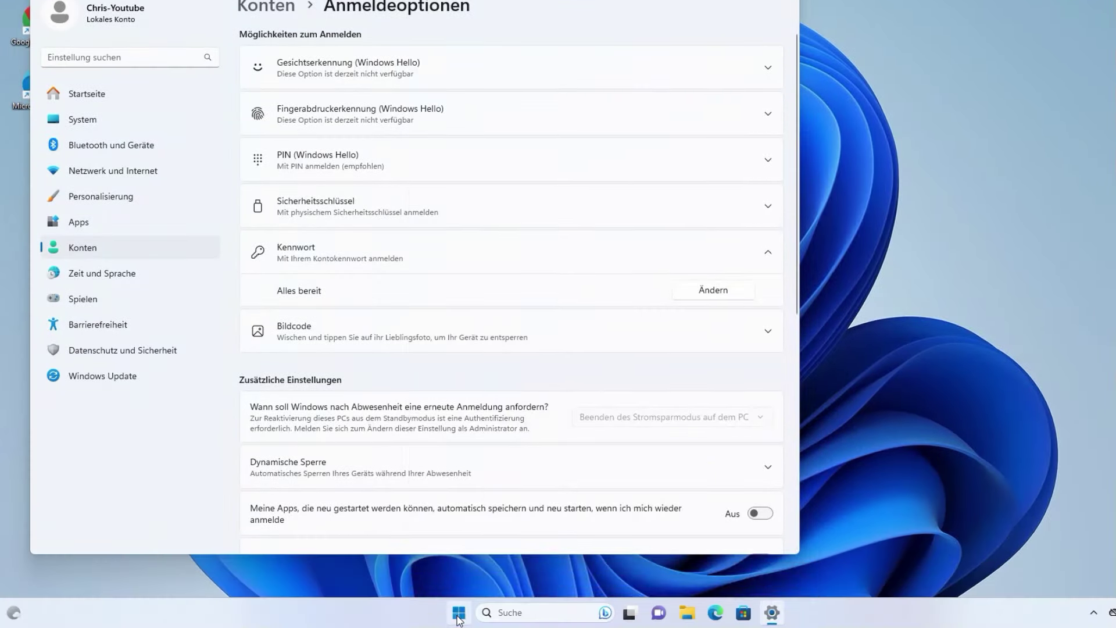
pyautogui.click(459, 612)
pyautogui.click(487, 570)
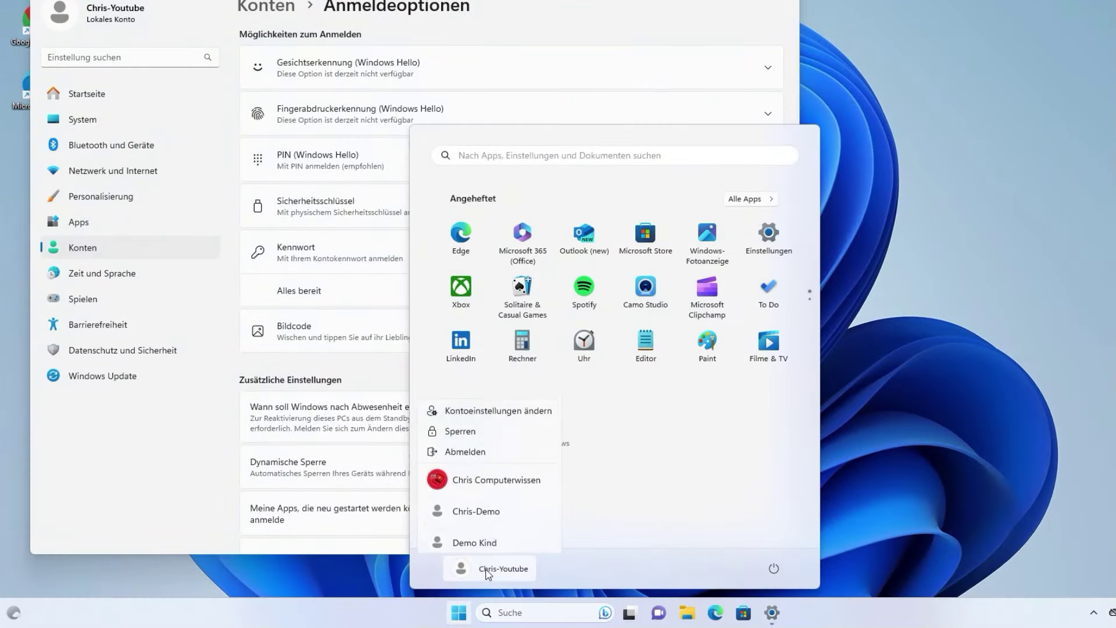
pyautogui.click(481, 449)
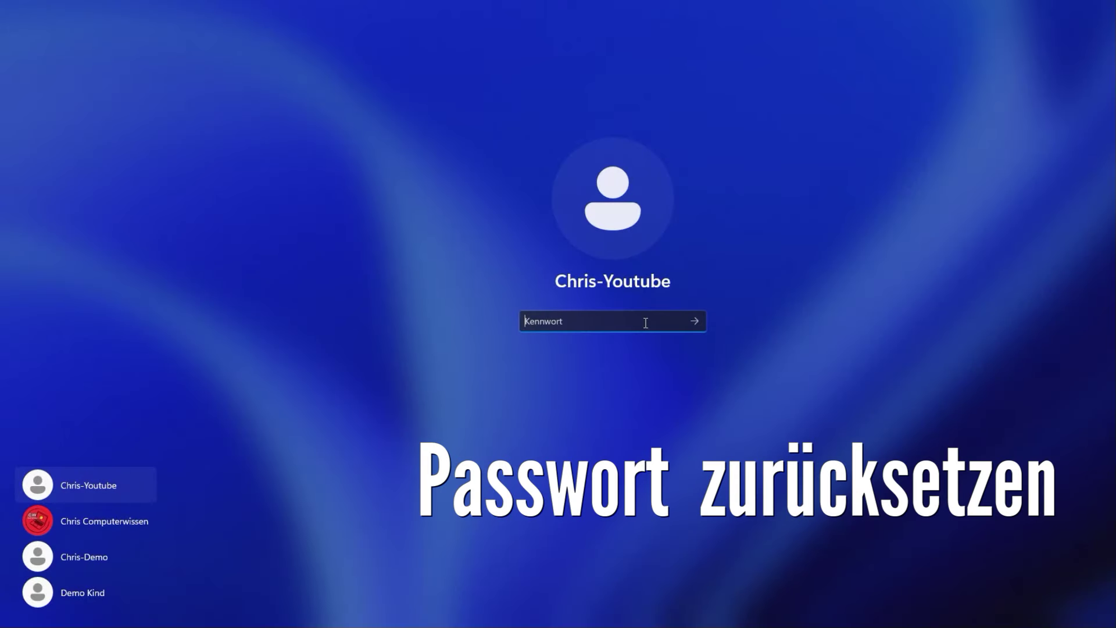
# - Submit a wrong password at sign-in and dismiss the error to reveal the hint
pyautogui.write('1234')
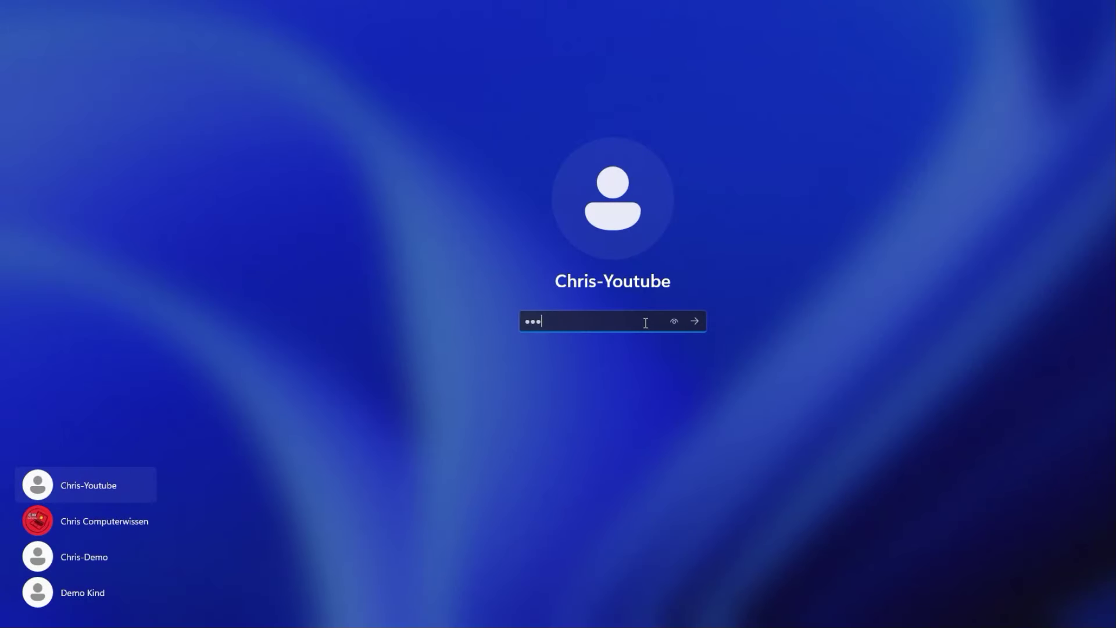
pyautogui.press('Return')
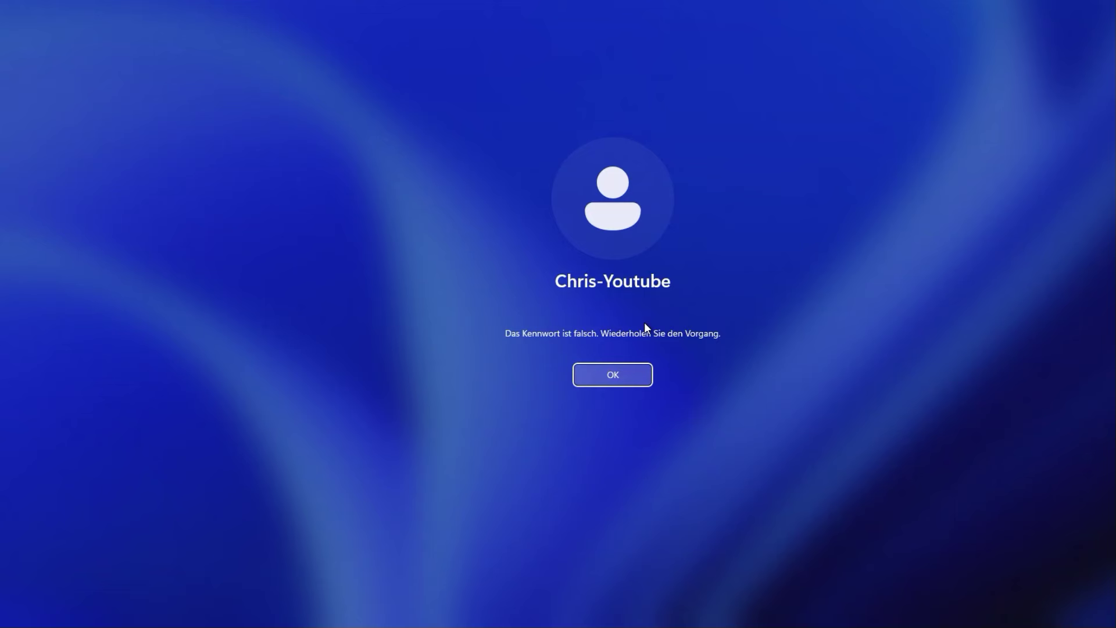
pyautogui.press('Return')
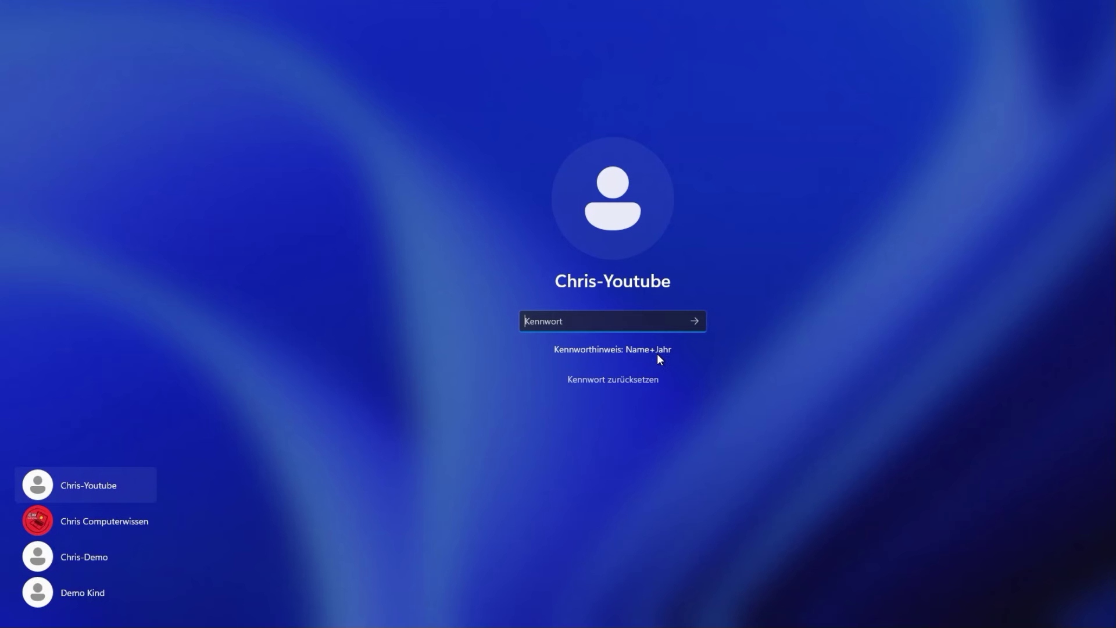
# - Start Kennwort zurücksetzen and submit answers to the three security questions
pyautogui.click(601, 379)
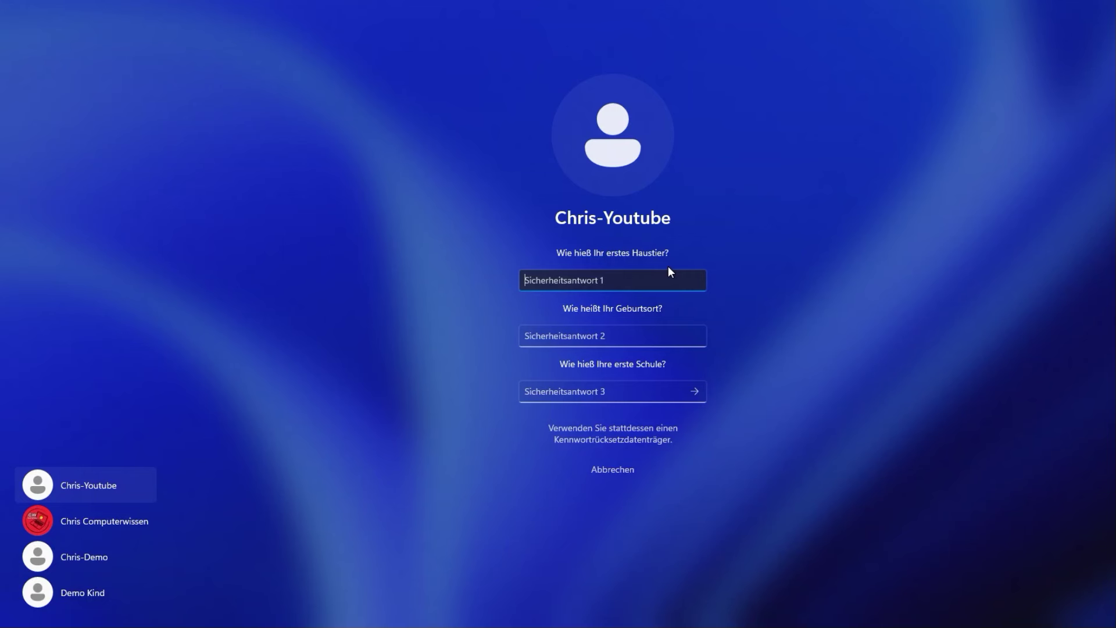
pyautogui.write('Jim')
pyautogui.press('Tab')
pyautogui.write('Berlin')
pyautogui.press('Tab')
pyautogui.write('1. Grundschule')
pyautogui.press('Return')
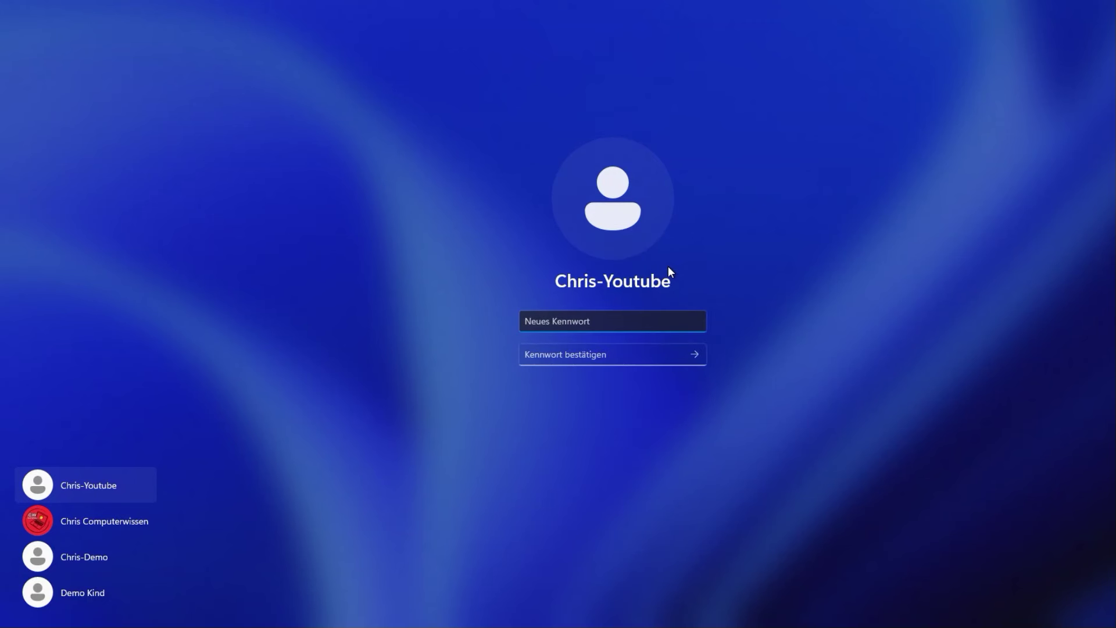
# - Enter and confirm a new password for the local account and sign in
pyautogui.write('••••••••••')
pyautogui.press('Tab')
pyautogui.write('•••••••••')
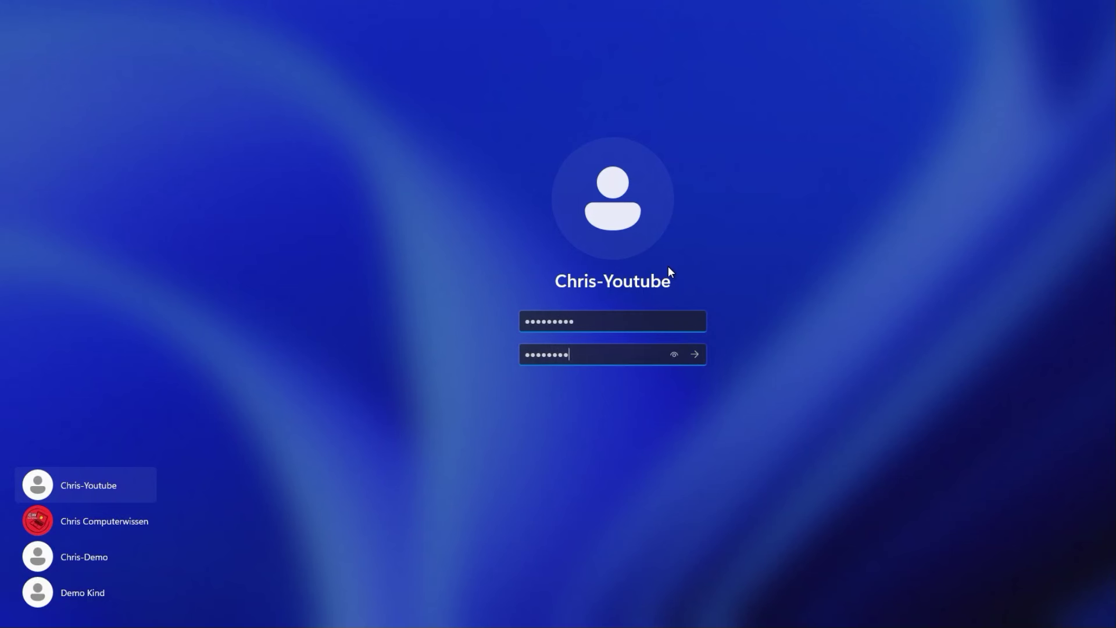
pyautogui.press('Return')
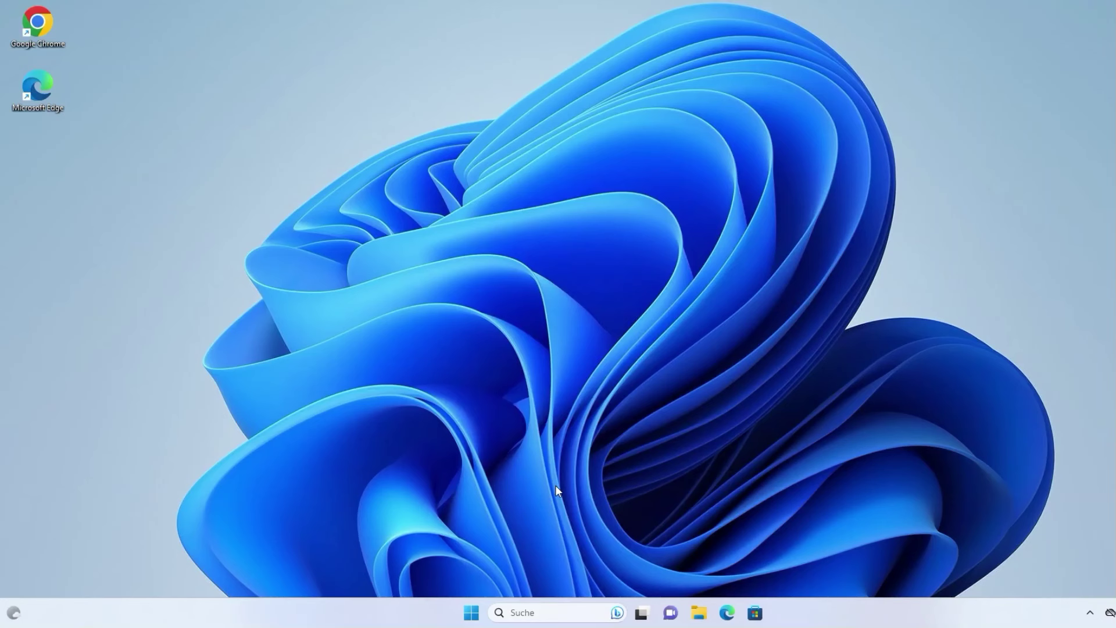
# - Switch from the local account to the main user account and sign in with its PIN
pyautogui.click(472, 612)
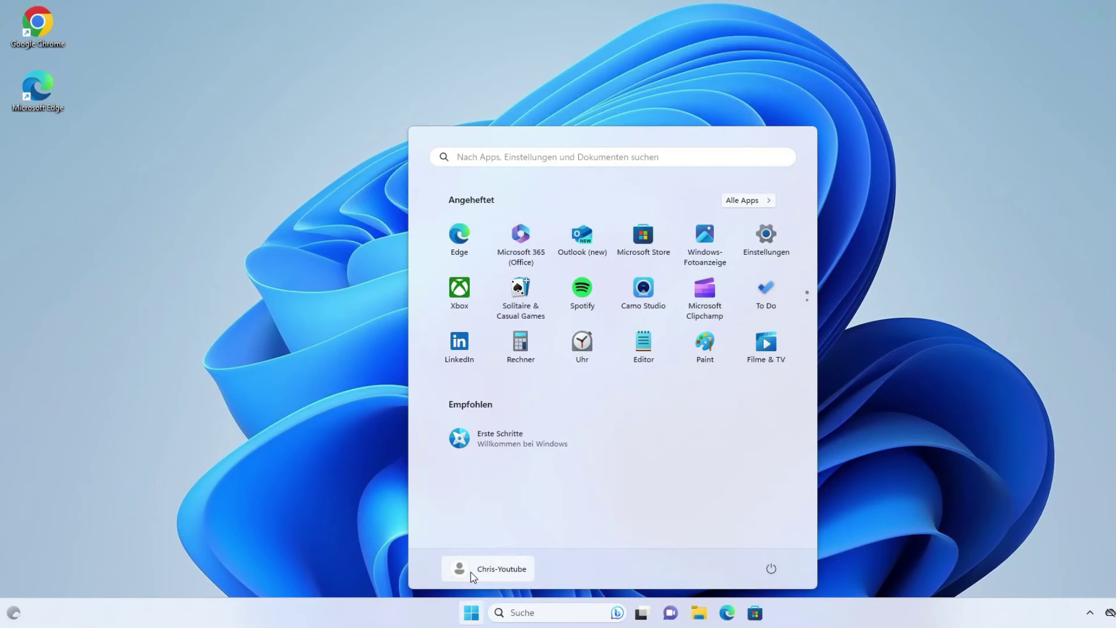
pyautogui.click(472, 575)
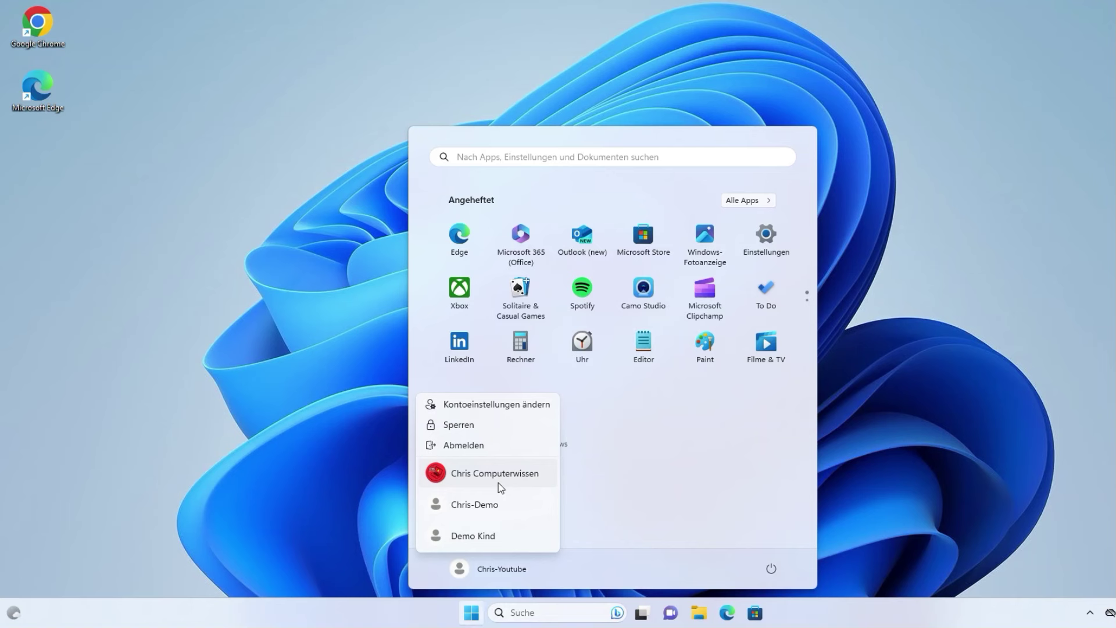
pyautogui.click(466, 485)
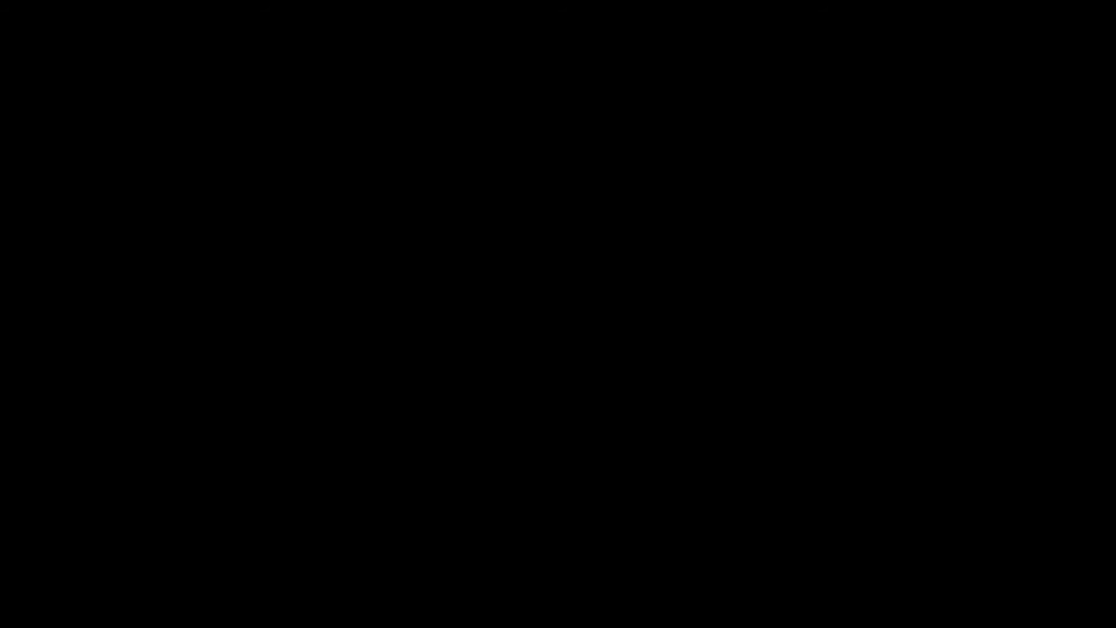
pyautogui.write('1234')
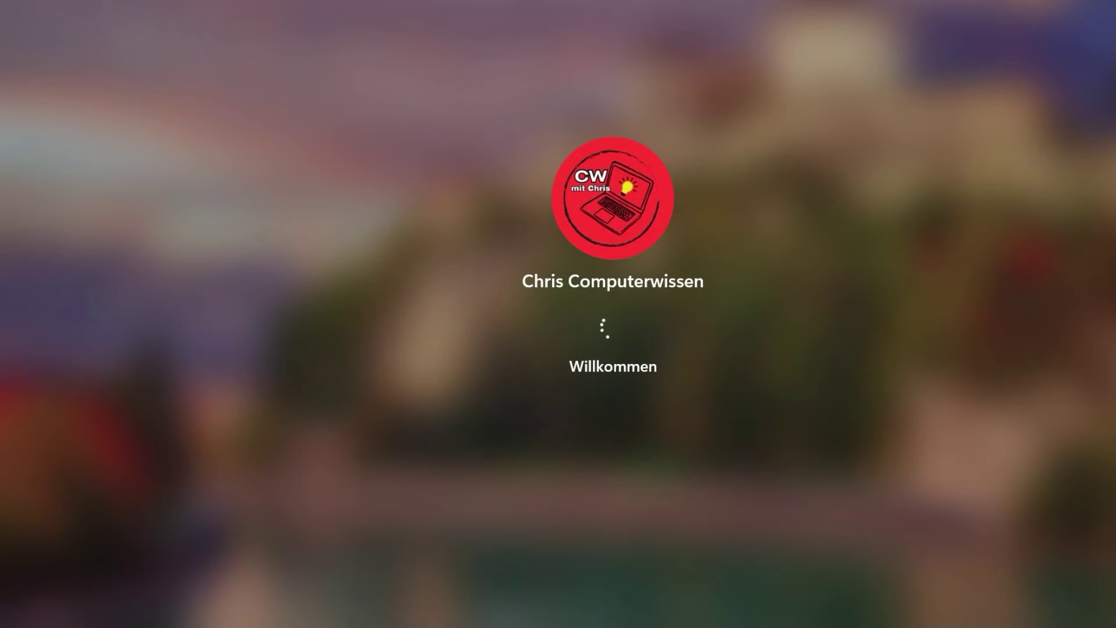
pyautogui.click(515, 614)
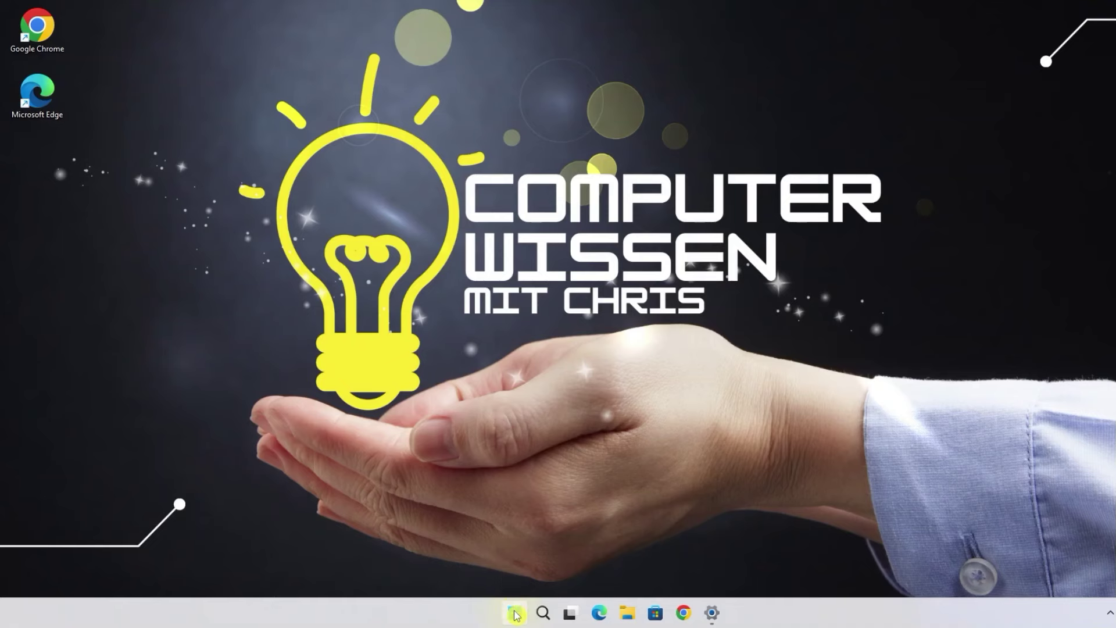
# - Open the main account's settings and go to its Anmeldeoptionen page
pyautogui.click(529, 572)
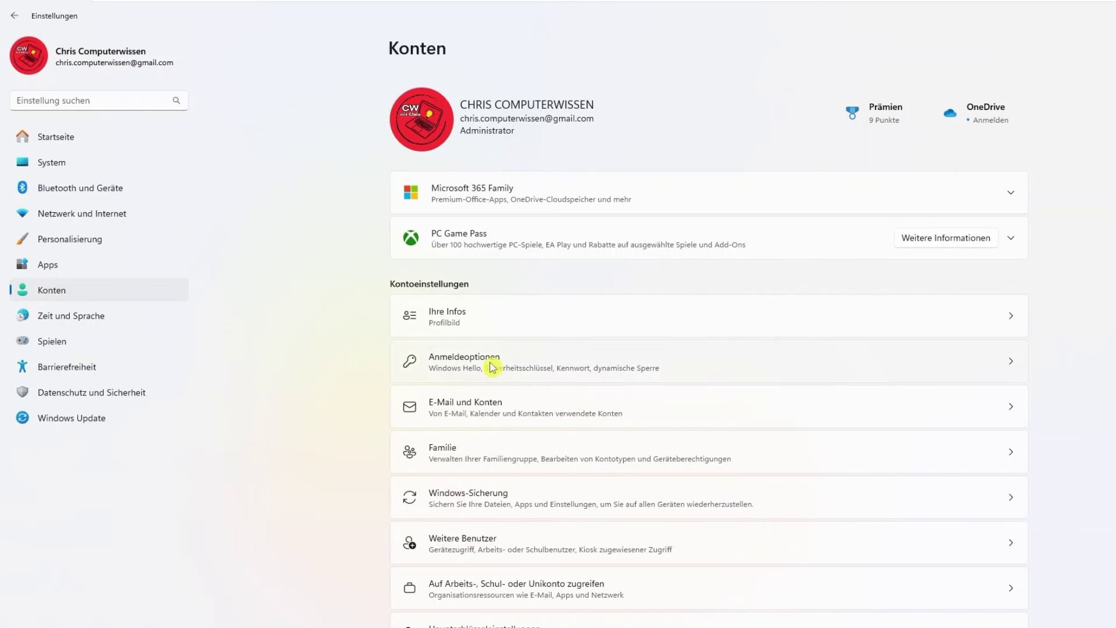
pyautogui.click(598, 373)
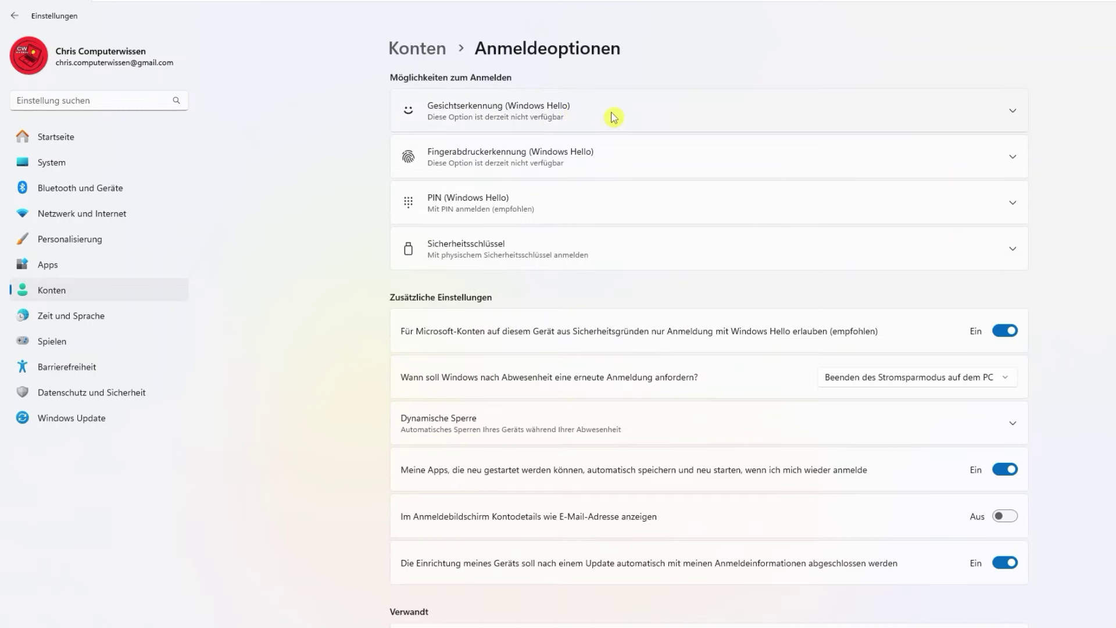